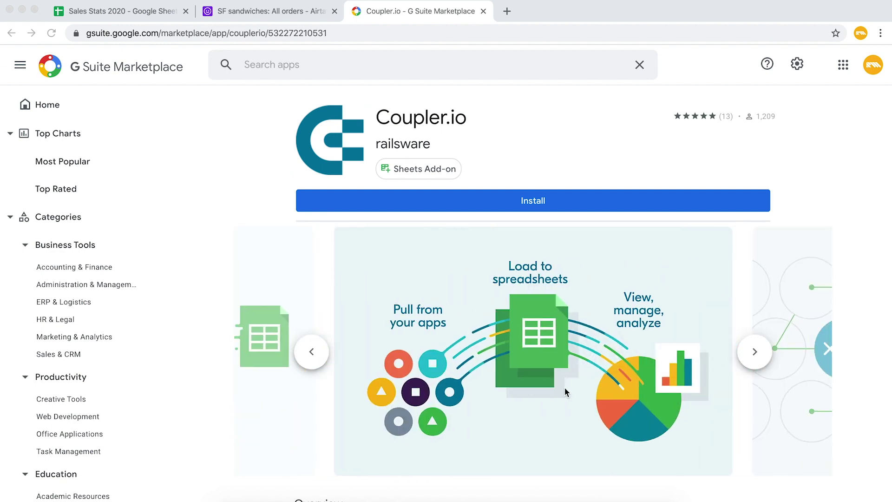
# - Close the Coupler.io Marketplace listing to get back to the Sales Stats 2020 spreadsheet
pyautogui.hotkey('ctrl', 'w')
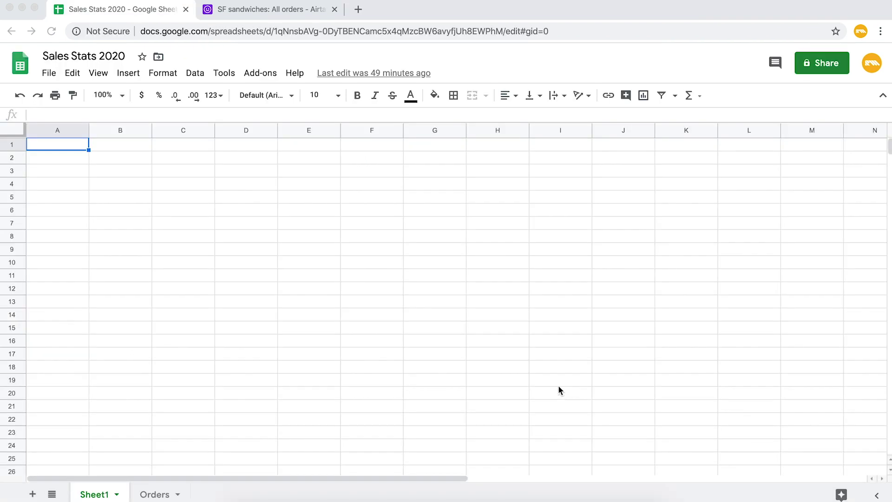
# - Open the Coupler.io dashboard from Add-ons and start adding a new importer
pyautogui.click(260, 72)
pyautogui.moveTo(283, 126)
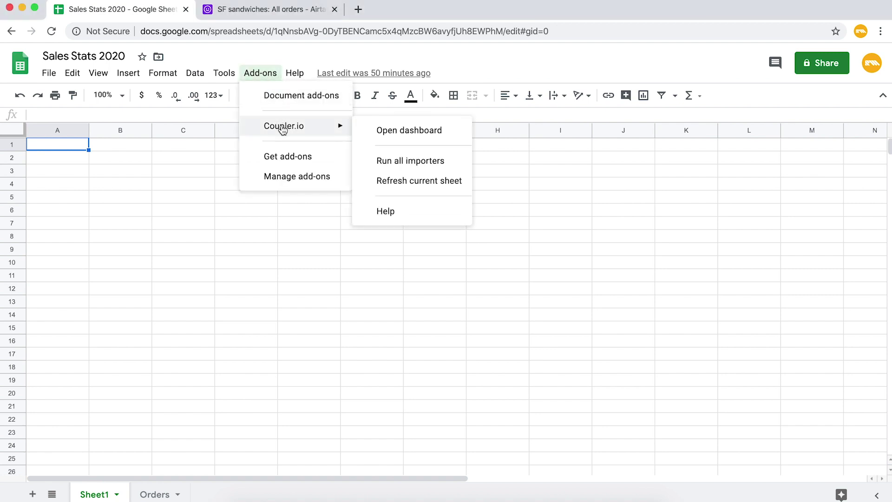
pyautogui.click(411, 130)
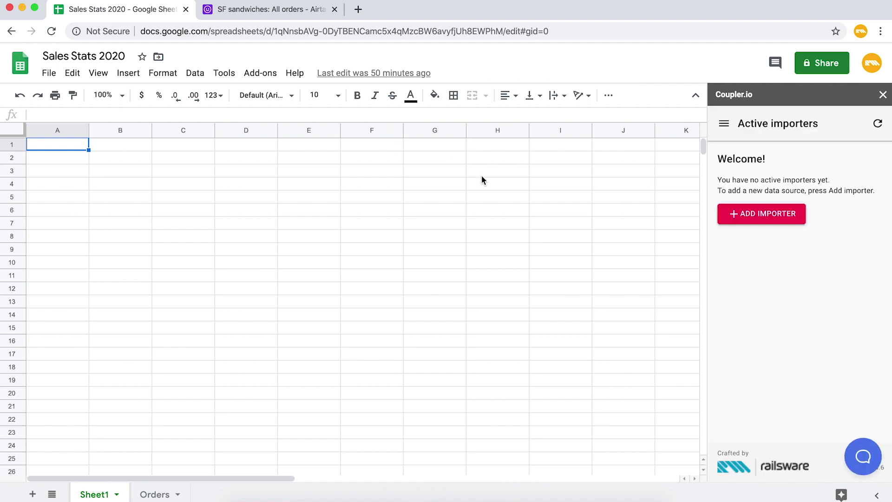
pyautogui.click(729, 165)
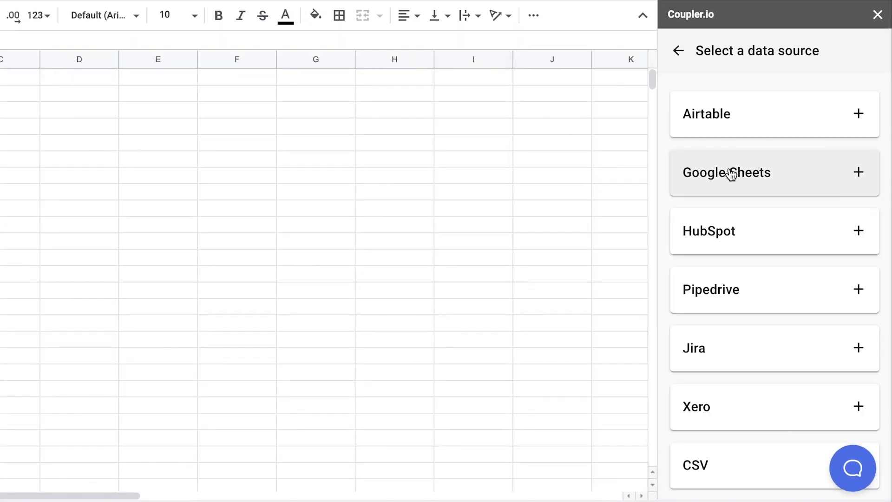
# - Choose Airtable as the source, titled 'Airtable: SF sandwiches', loading into the 'Orders' sheet
pyautogui.click(859, 116)
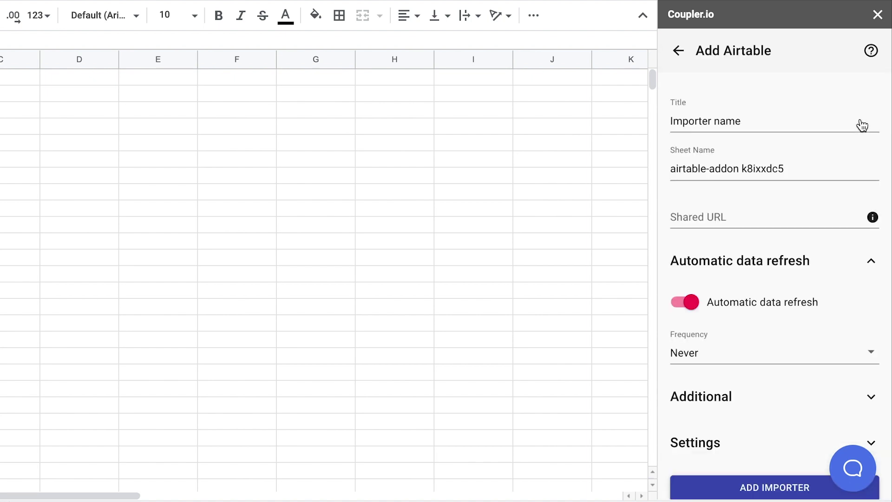
pyautogui.click(857, 124)
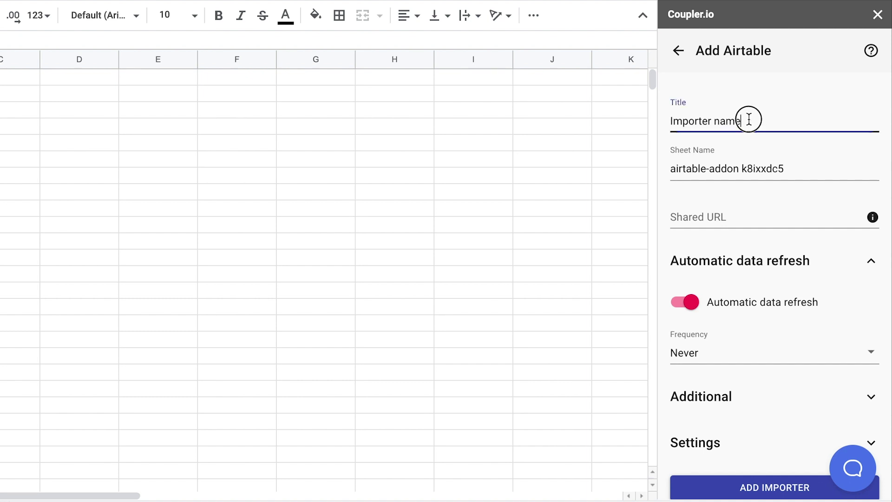
pyautogui.moveTo(747, 120); pyautogui.dragTo(662, 121)
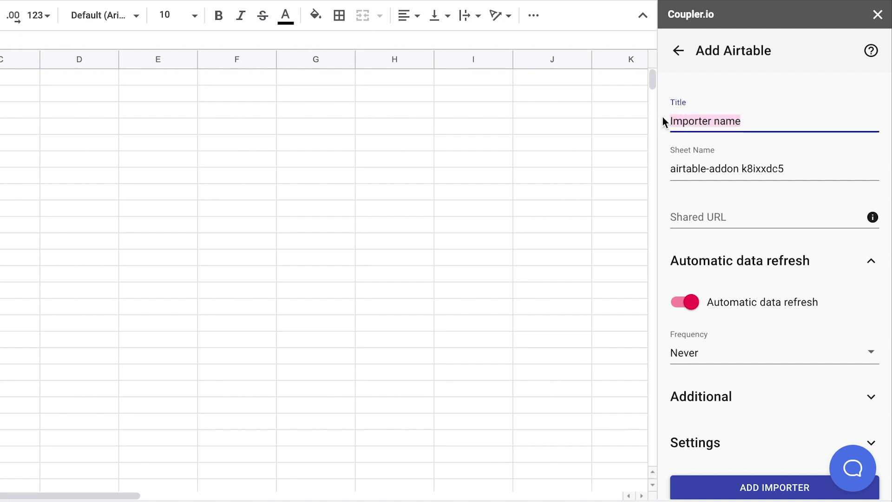
pyautogui.write('Air')
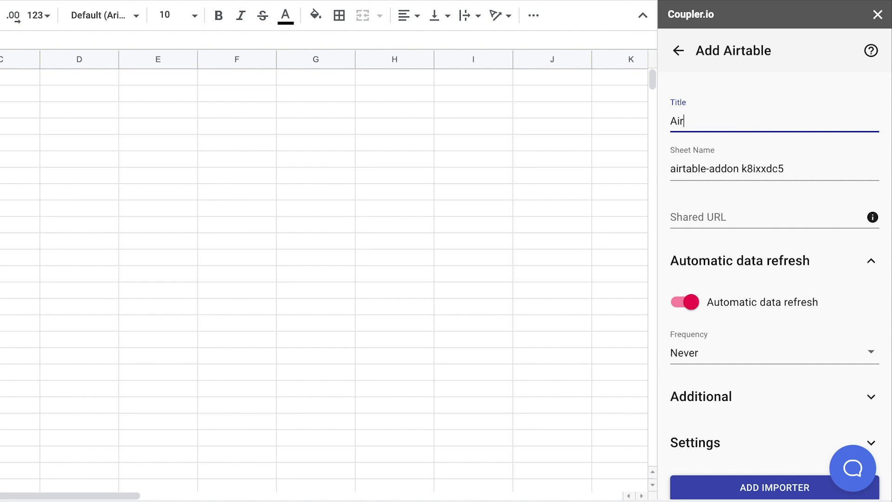
pyautogui.write('table: SF s')
pyautogui.write('andwiches')
pyautogui.doubleClick(681, 170)
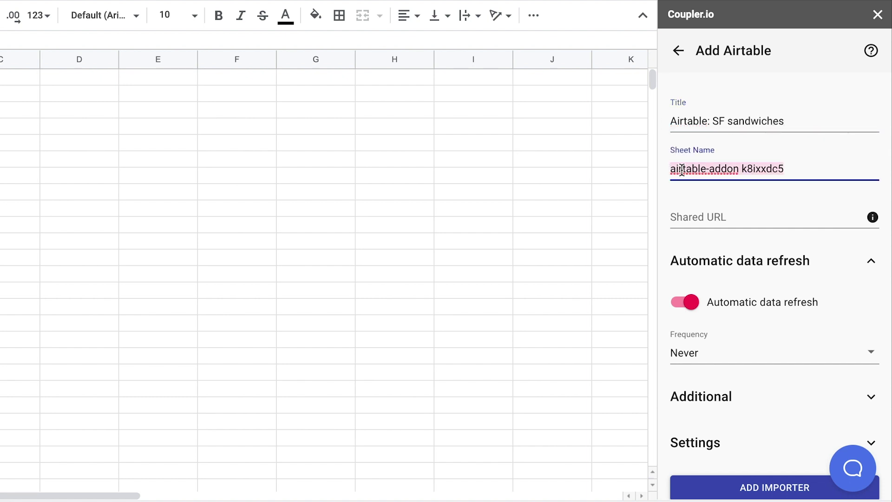
pyautogui.click(681, 170)
pyautogui.write('Order')
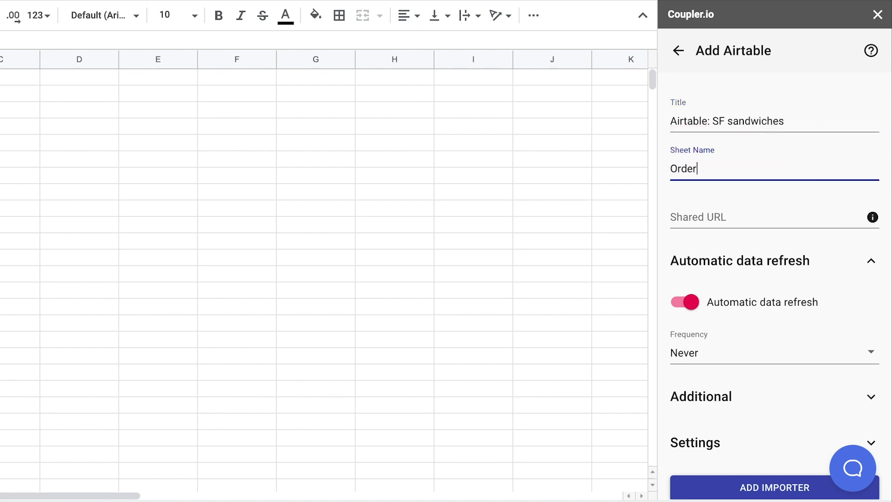
pyautogui.write('s')
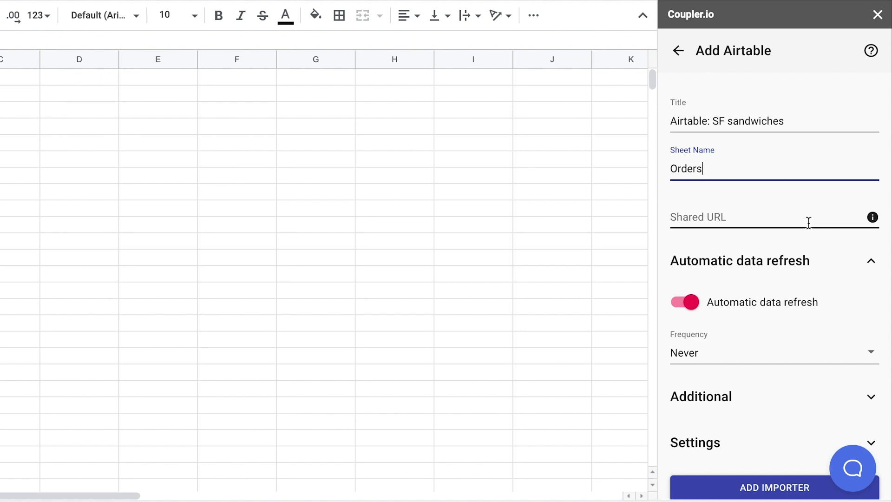
pyautogui.click(808, 222)
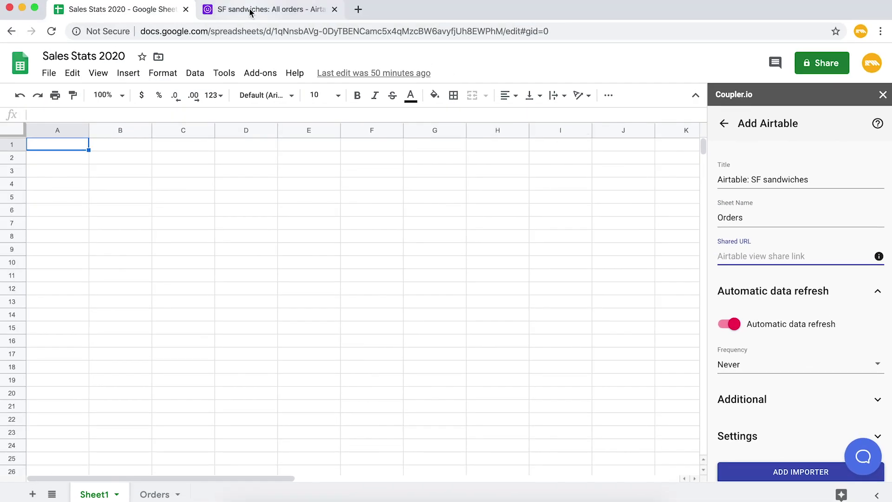
# - Create and copy a shareable link for the SF sandwiches grid view in Airtable
pyautogui.click(250, 9)
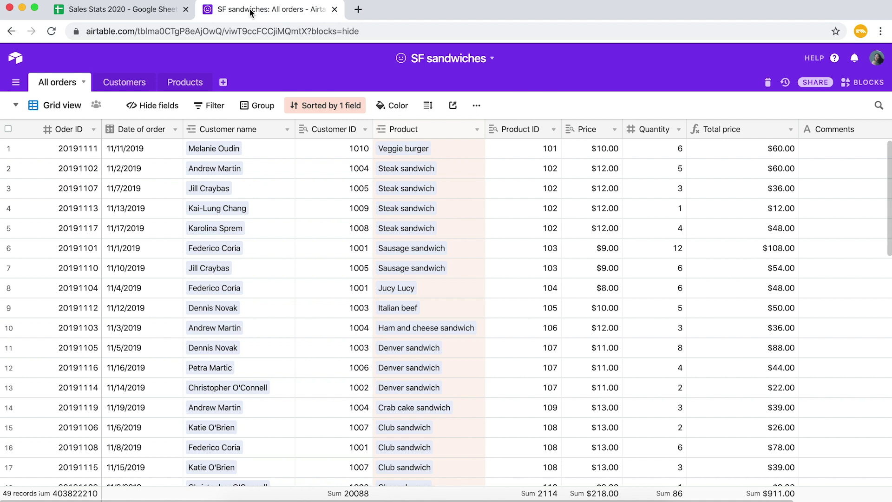
pyautogui.click(453, 106)
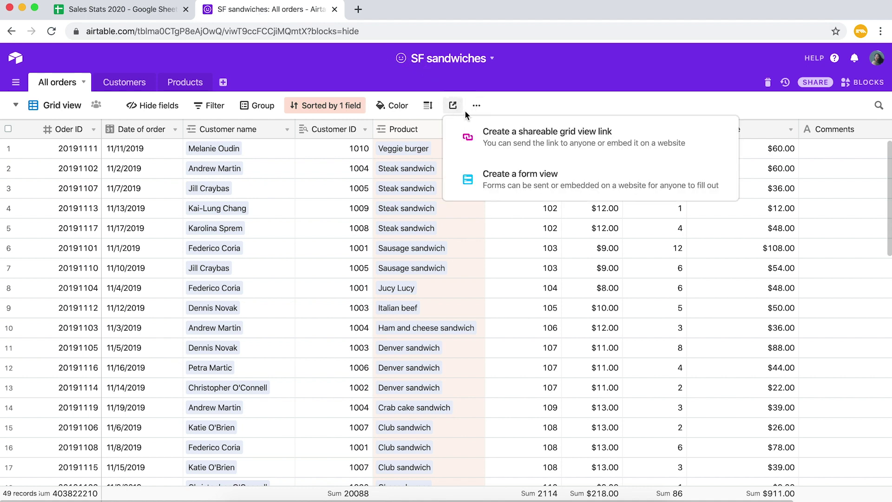
pyautogui.click(484, 130)
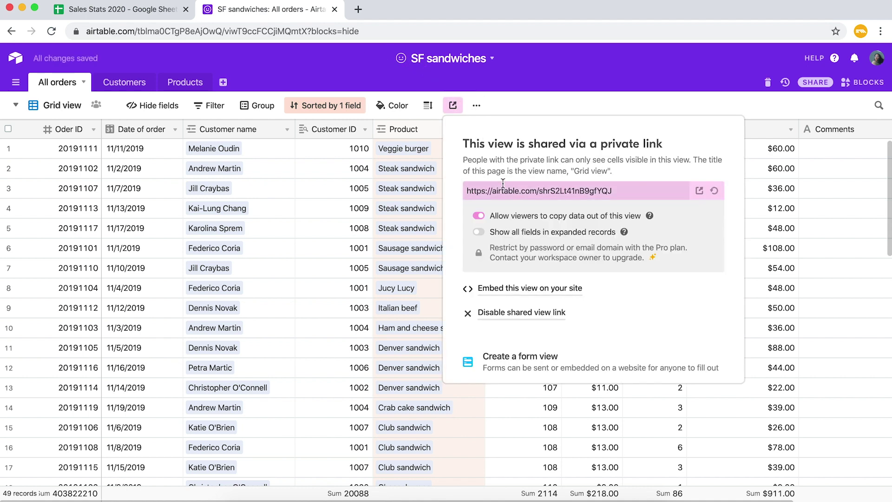
pyautogui.rightClick(504, 188)
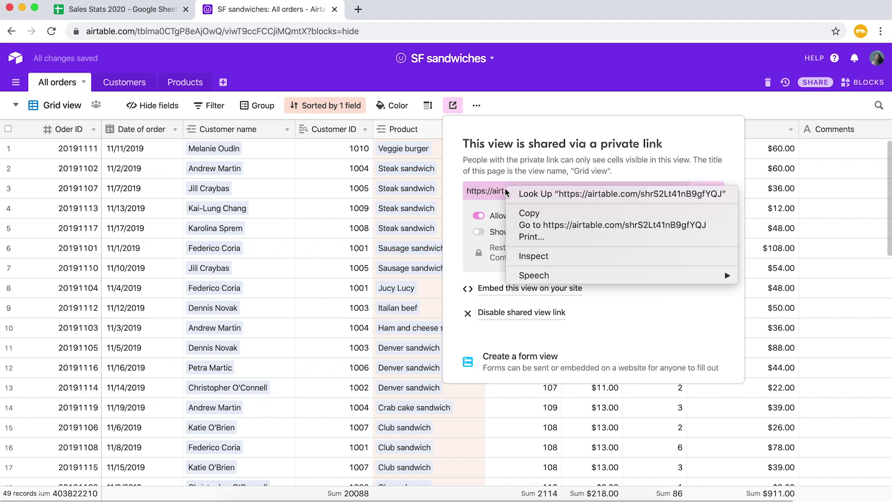
pyautogui.click(530, 212)
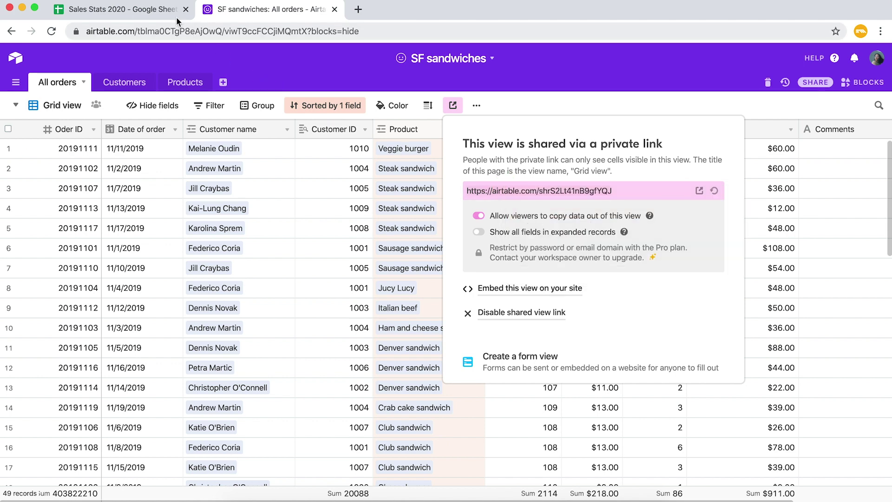
pyautogui.click(123, 9)
# - Paste the copied Airtable share link into the importer's Shared URL field
pyautogui.click(735, 255)
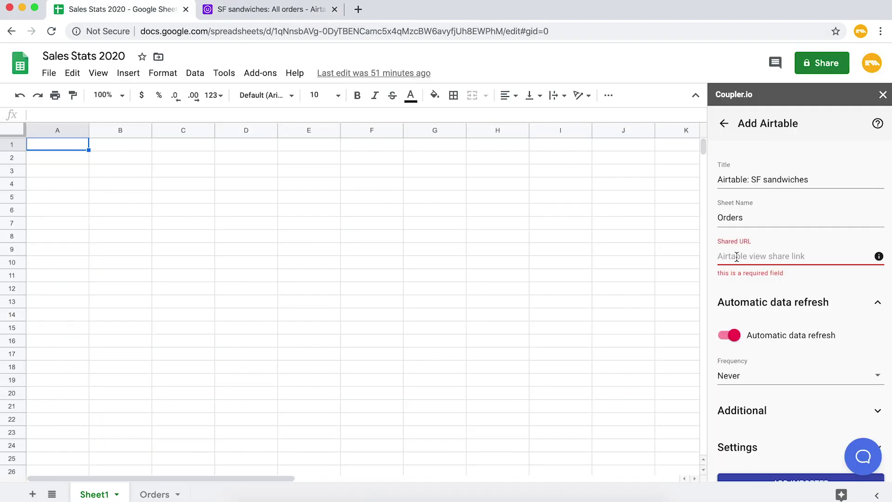
pyautogui.press('super+v')
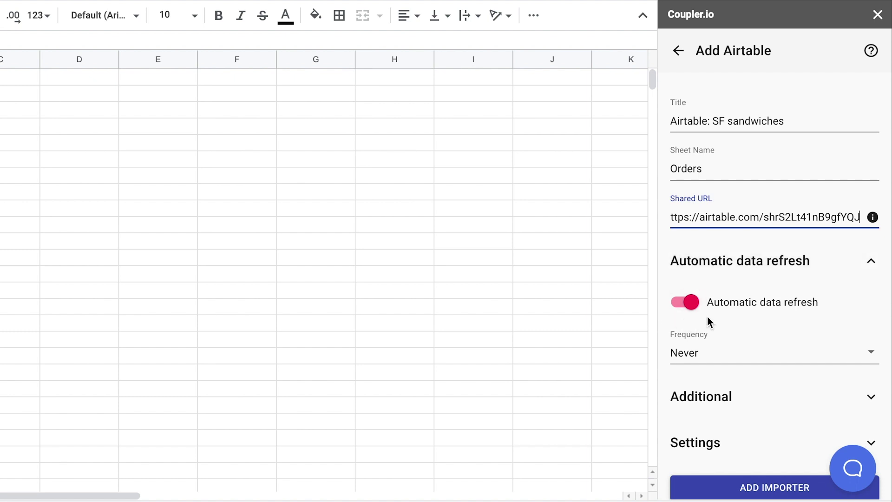
pyautogui.click(737, 352)
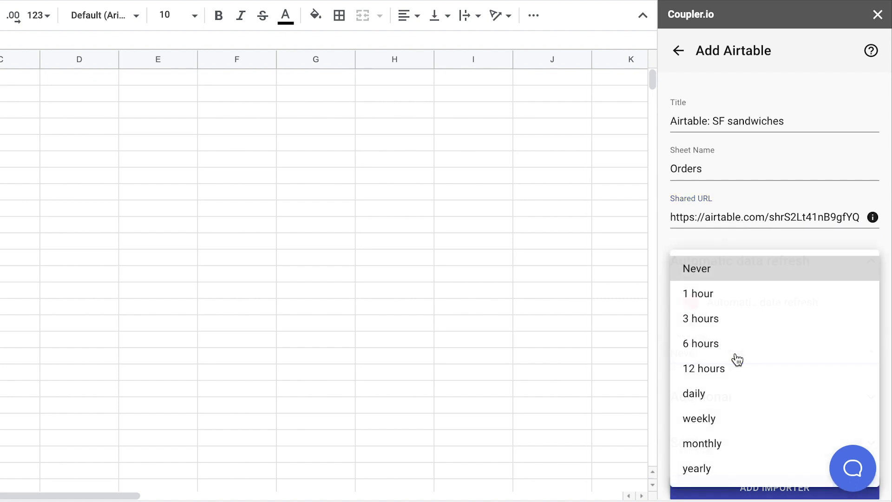
# - Set the refresh frequency to 1 hour, leaving the additional options blank
pyautogui.click(737, 294)
pyautogui.scroll(-3, 737, 304)
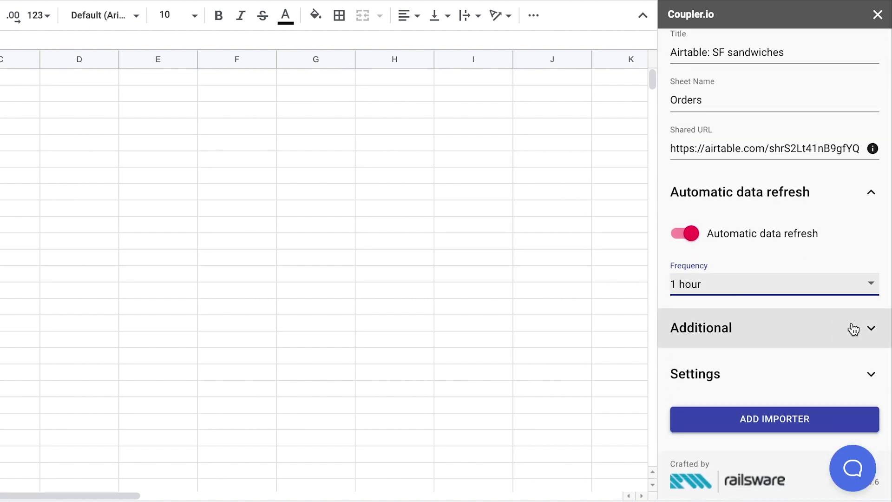
pyautogui.click(871, 333)
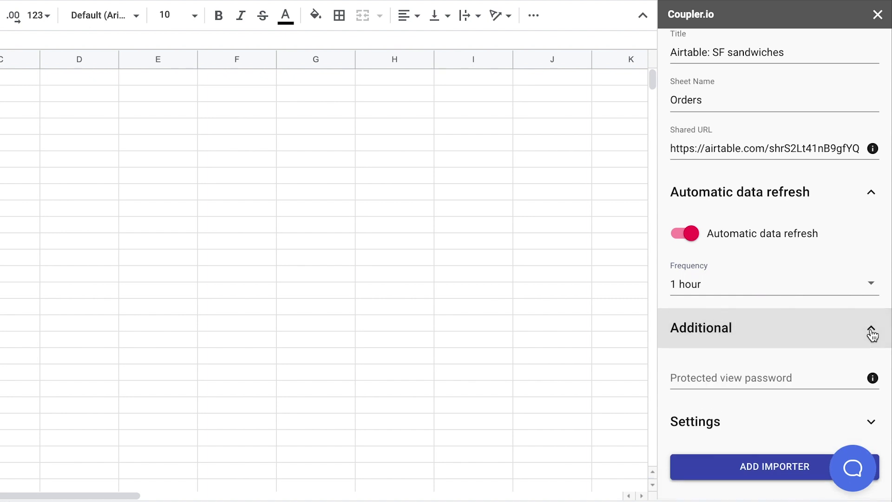
pyautogui.click(836, 379)
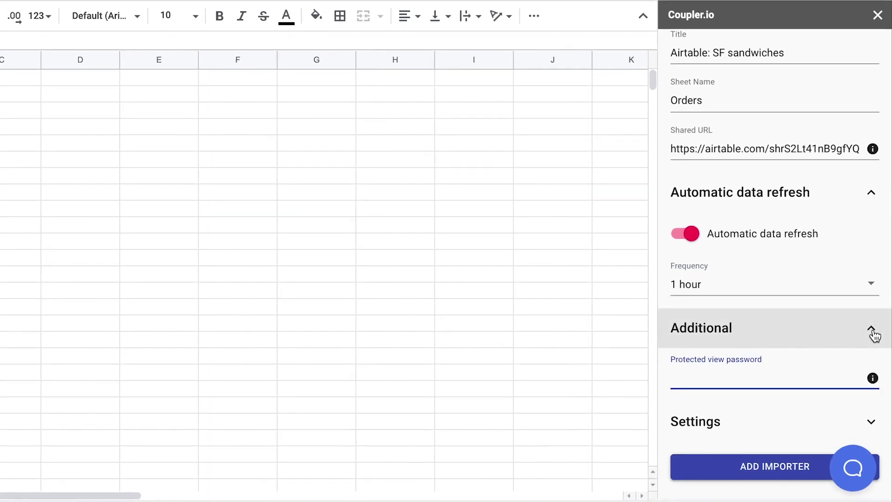
pyautogui.click(871, 329)
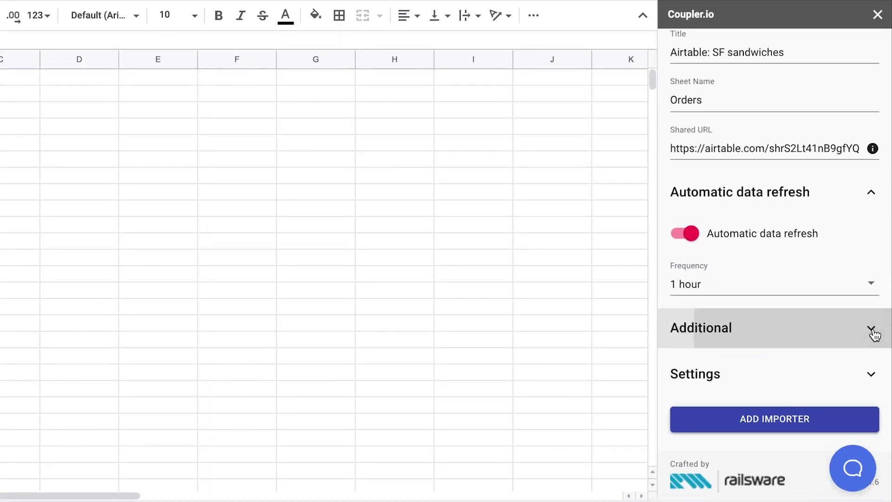
# - Expand the importer settings and keep the import mode as replace
pyautogui.click(871, 375)
pyautogui.scroll(-3, 871, 379)
pyautogui.scroll(-2, 871, 349)
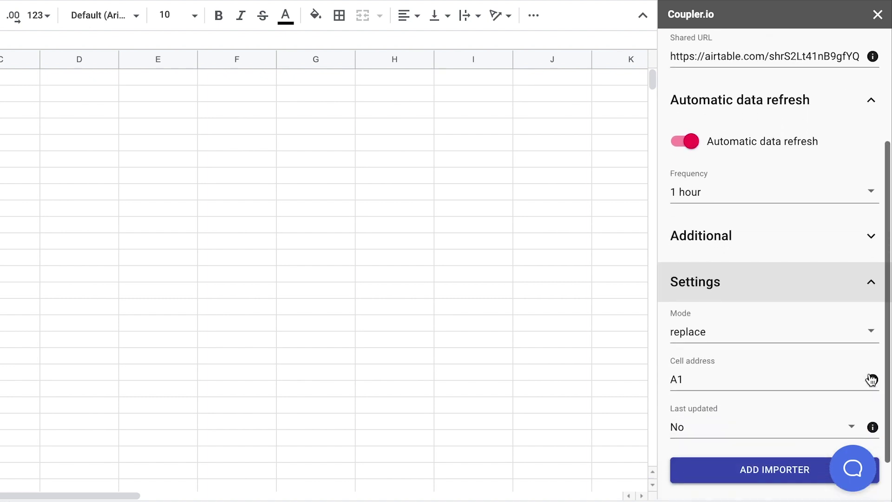
pyautogui.click(875, 338)
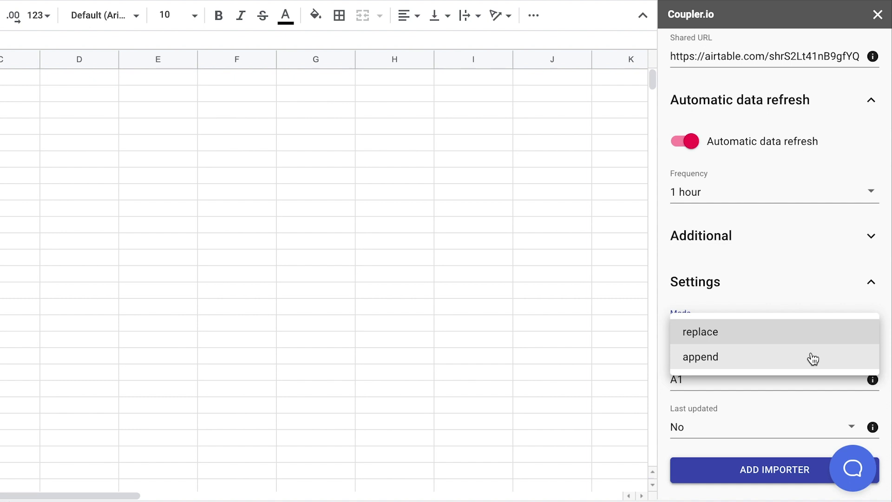
pyautogui.click(812, 335)
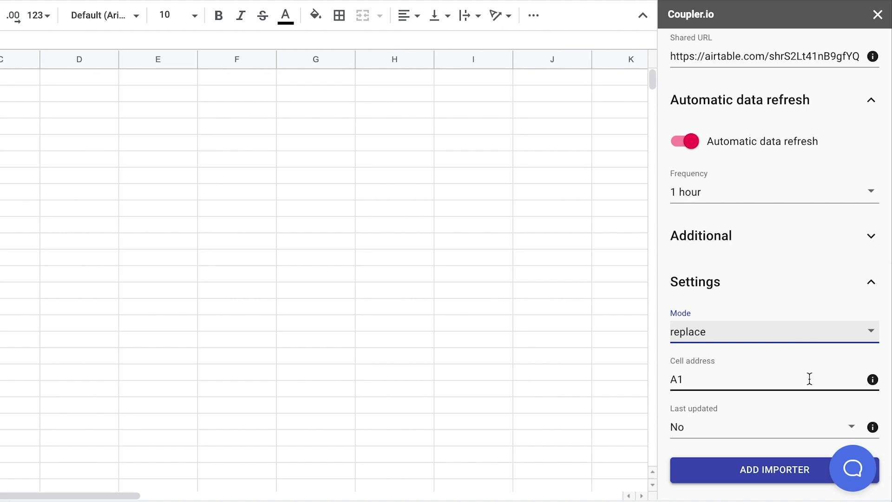
pyautogui.click(769, 379)
pyautogui.doubleClick(676, 380)
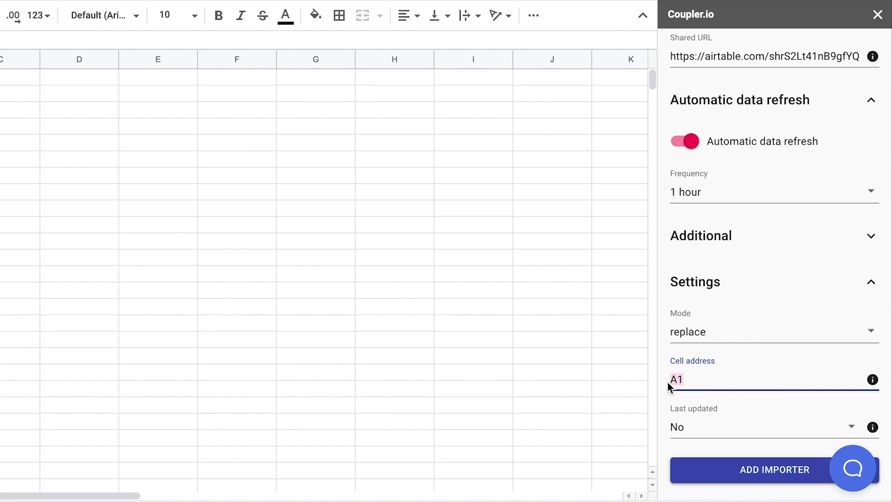
pyautogui.write('B')
pyautogui.write('1')
pyautogui.press('BackSpace')
pyautogui.press('BackSpace')
pyautogui.write('A1')
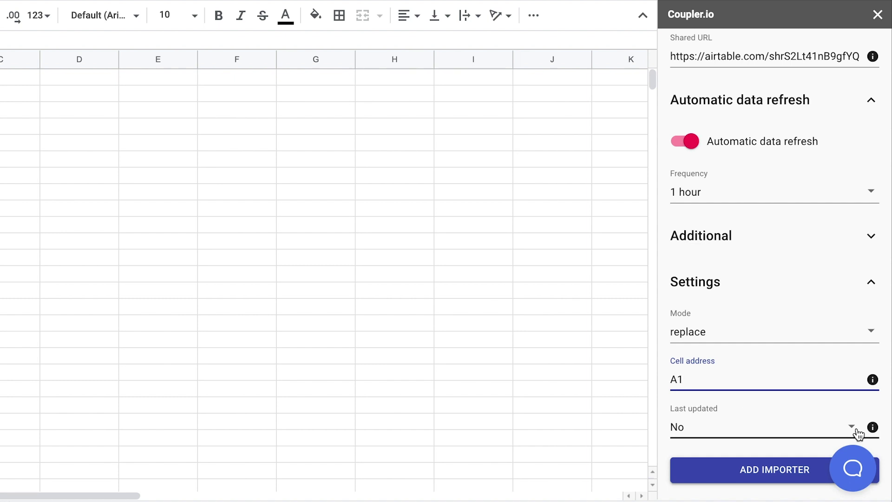
pyautogui.scroll(-2, 857, 429)
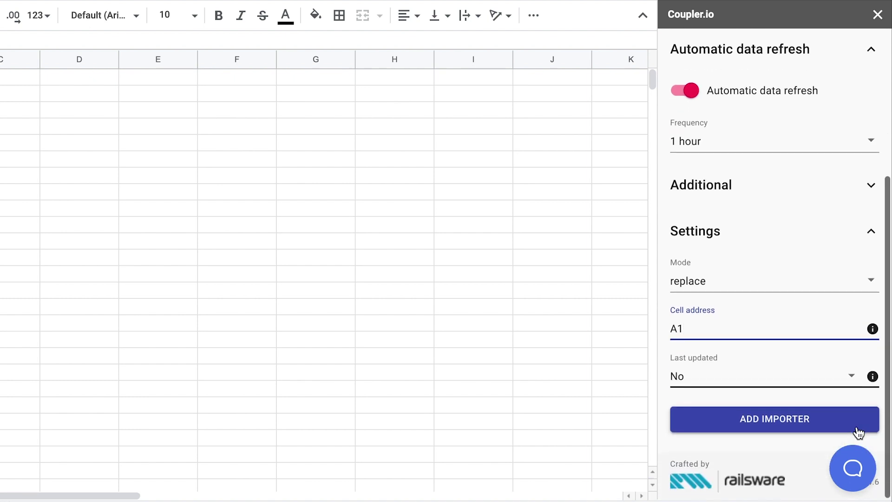
pyautogui.click(855, 379)
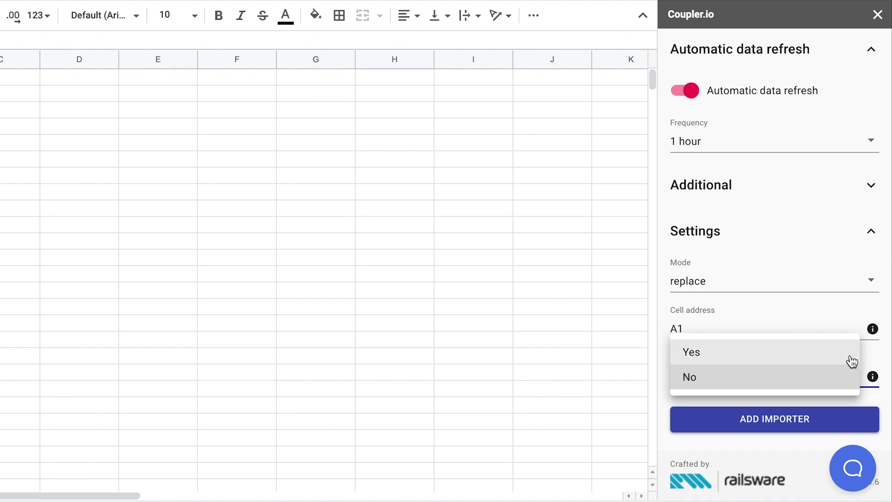
pyautogui.click(849, 376)
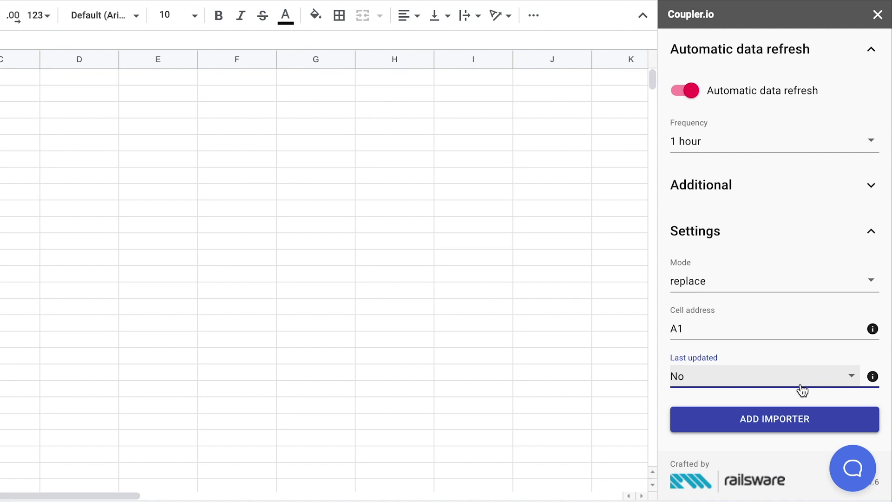
pyautogui.click(789, 419)
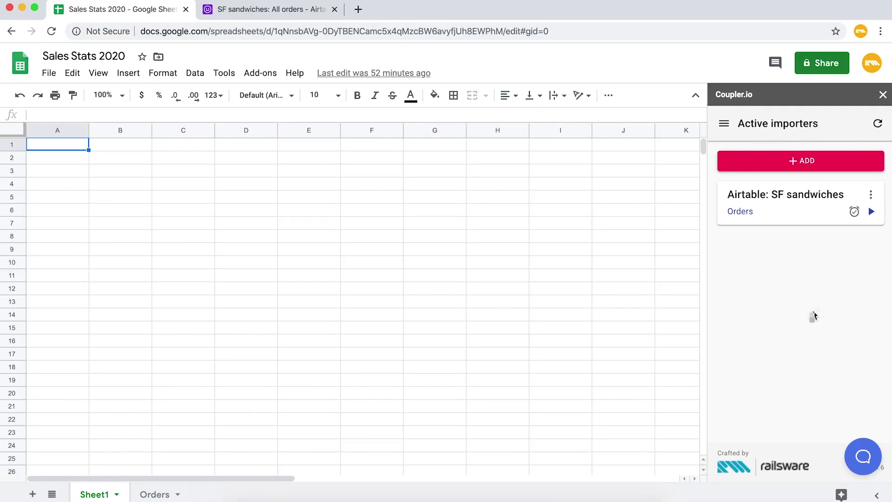
# - Switch to the Orders sheet to view the imported SF sandwiches orders
pyautogui.click(159, 495)
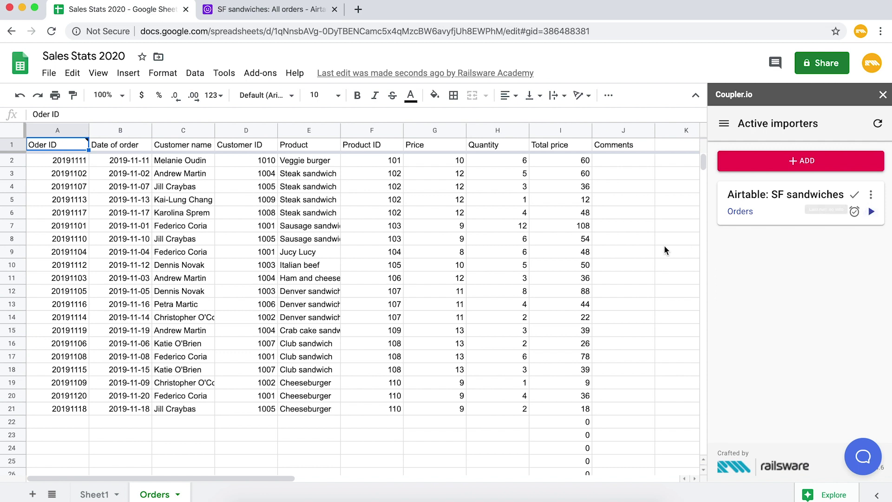
pyautogui.scroll(-2, 589, 292)
pyautogui.scroll(2, 589, 291)
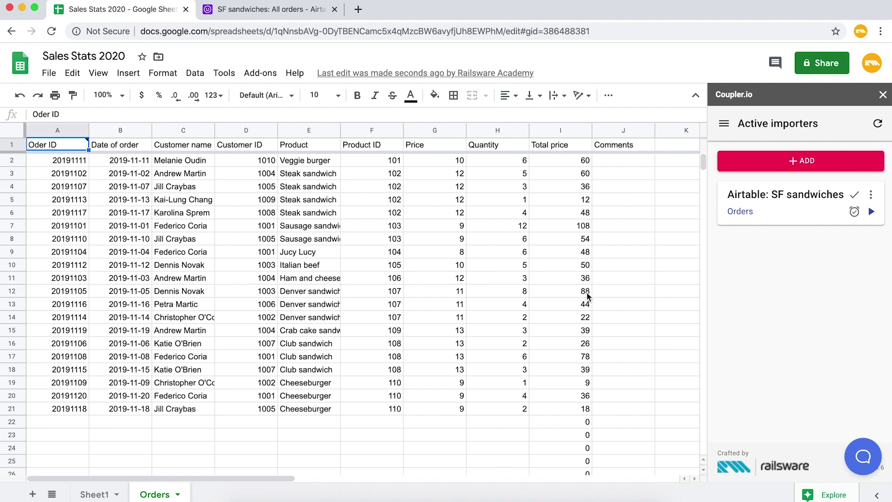
pyautogui.hscroll(3, 586, 296)
pyautogui.hscroll(-3, 586, 295)
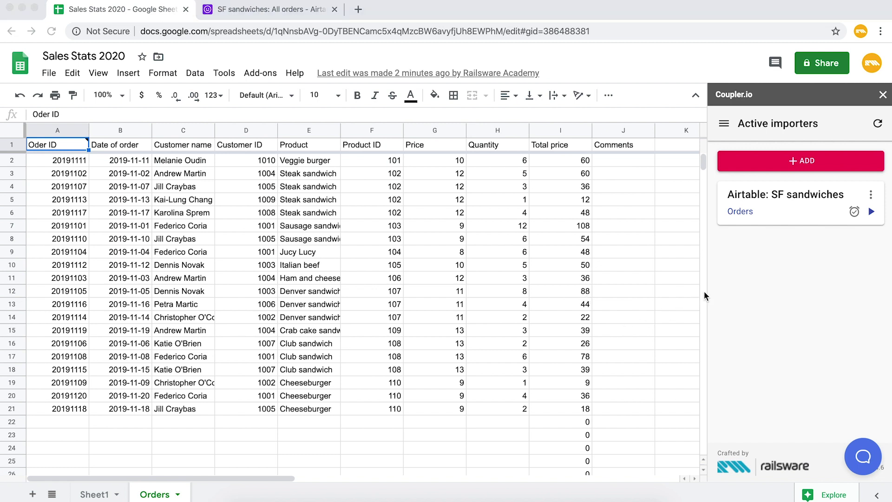
pyautogui.click(872, 200)
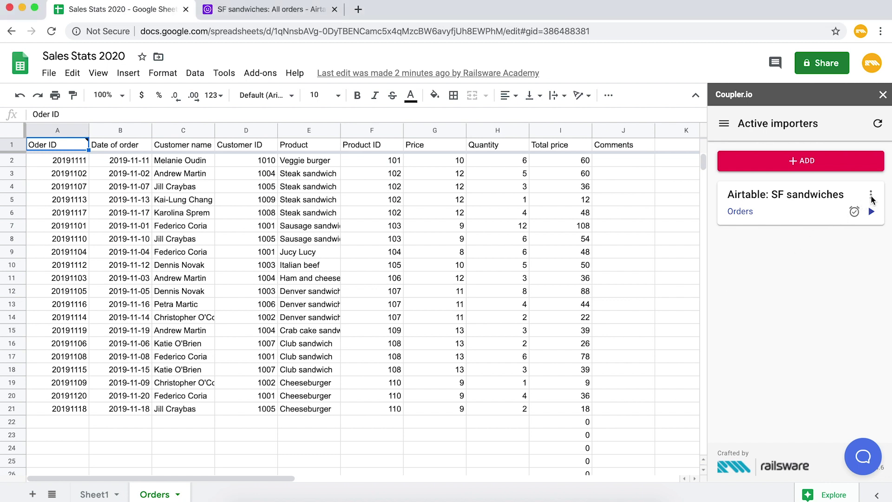
pyautogui.click(871, 197)
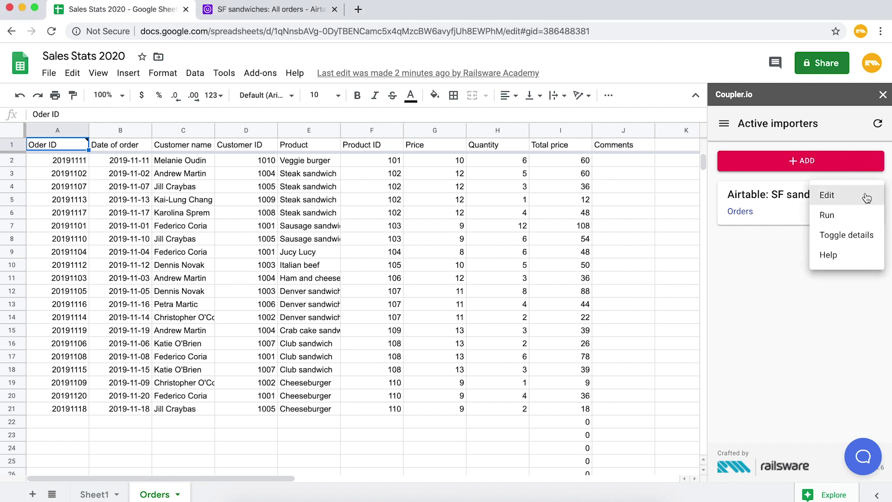
pyautogui.click(866, 197)
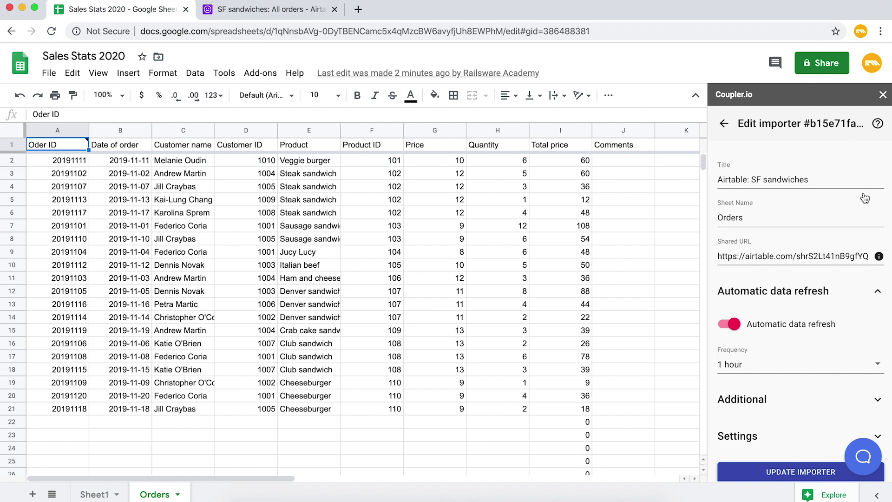
pyautogui.scroll(-3, 865, 199)
pyautogui.scroll(3, 865, 198)
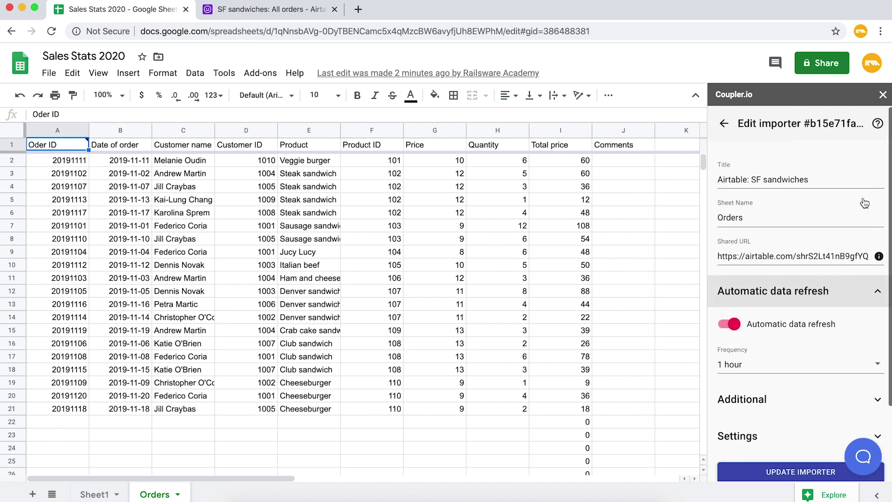
pyautogui.click(724, 121)
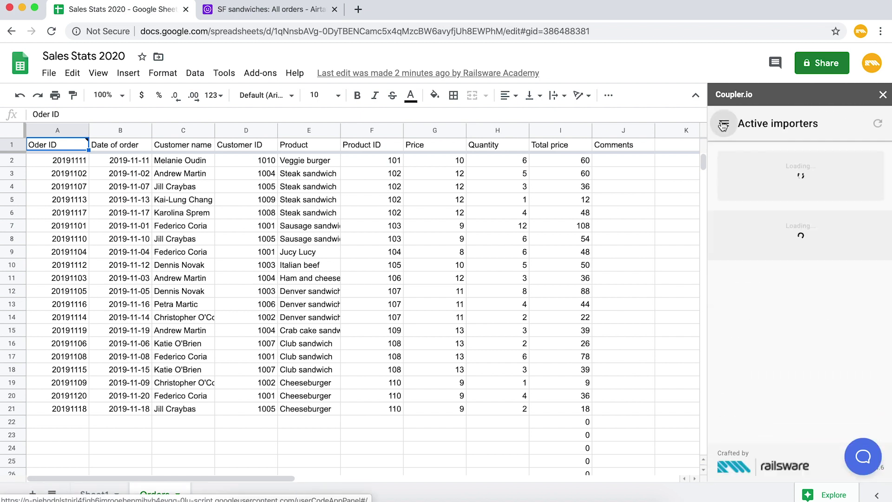
# - Show the SF sandwiches importer's full details from its menu, then hide them
pyautogui.click(870, 200)
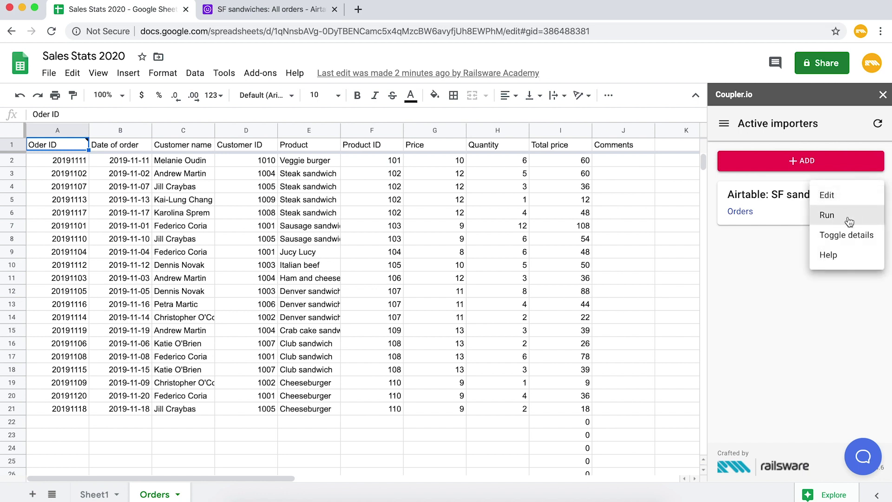
pyautogui.click(847, 235)
pyautogui.scroll(-5, 846, 238)
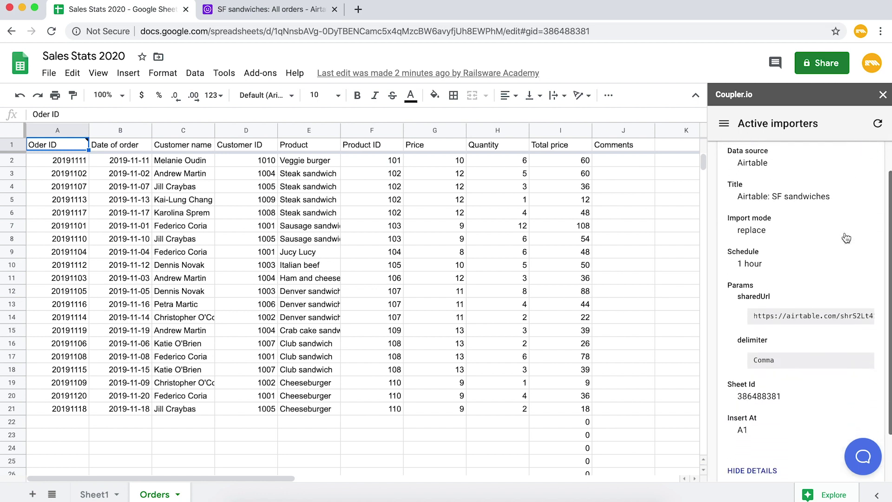
pyautogui.scroll(-3, 846, 238)
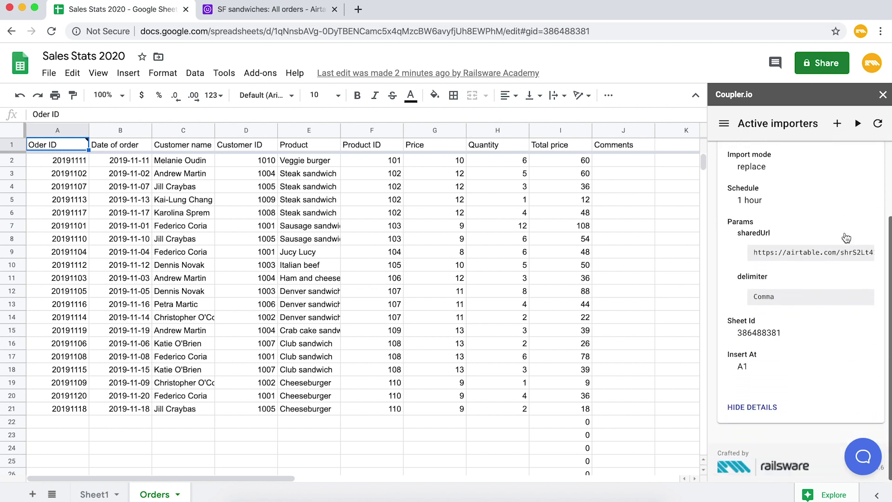
pyautogui.click(752, 406)
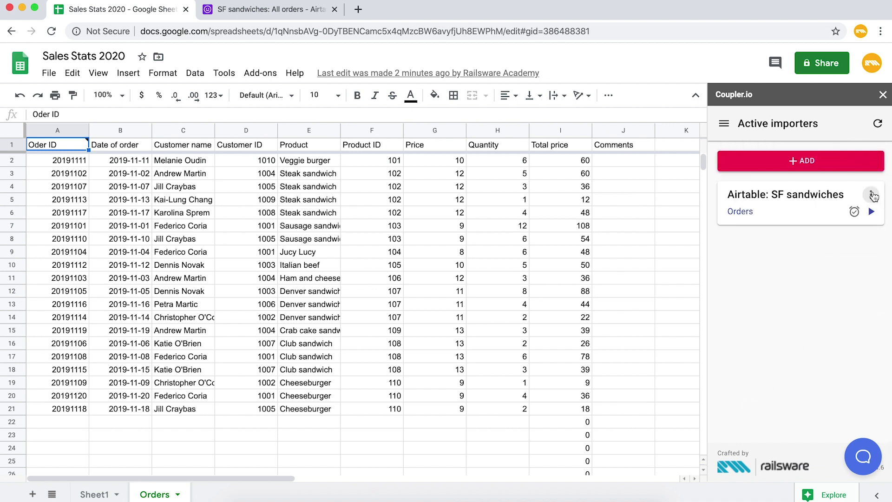